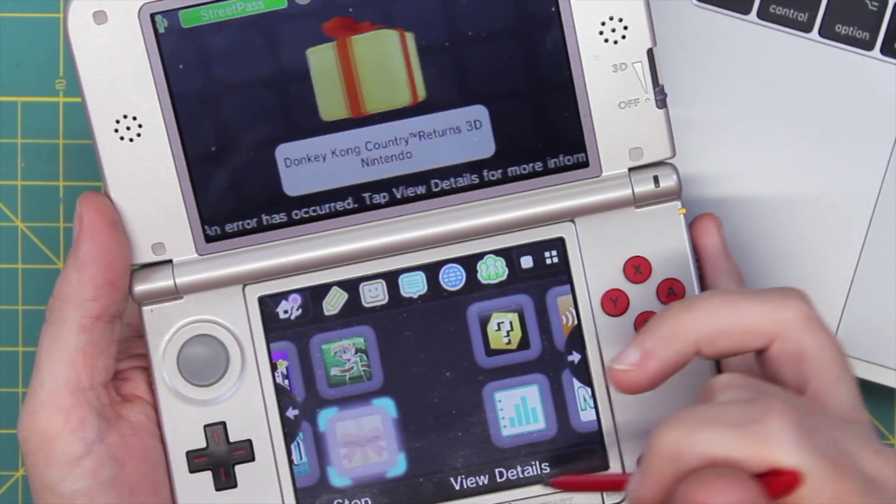
View the details of the failed Donkey Kong Country Returns 3D download: not enough SD card space.
{"action": "left_click", "coordinate": [536, 479]}
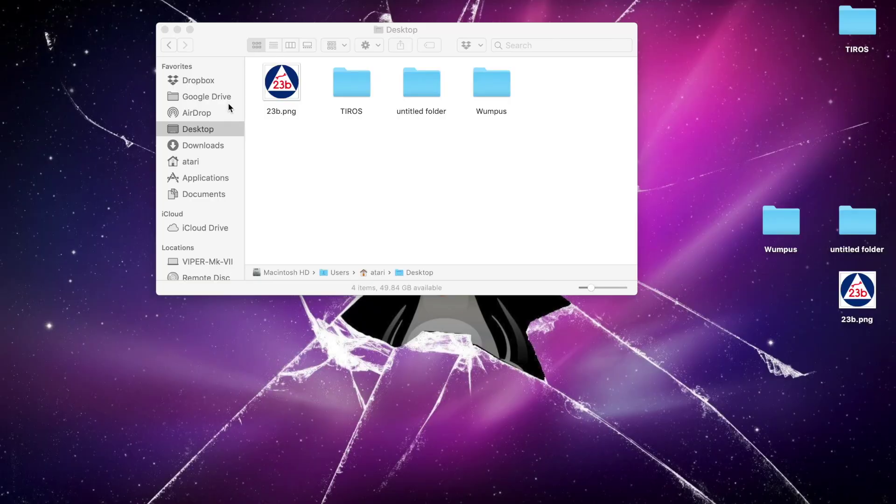
Copy the Nintendo 3DS folder from the old NO NAME card to the desktop, then eject the card.
{"action": "scroll", "coordinate": [227, 117], "scroll_direction": "down", "scroll_amount": 1}
{"action": "scroll", "coordinate": [227, 125], "scroll_direction": "down", "scroll_amount": 3}
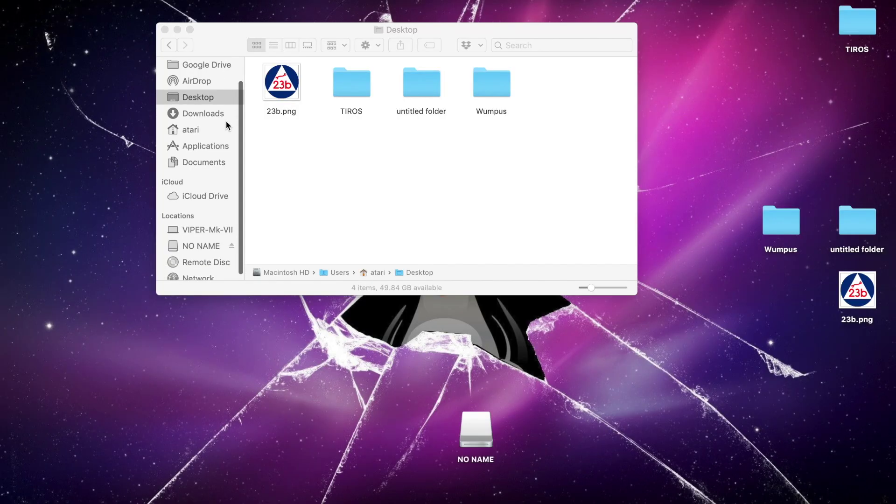
{"action": "left_click", "coordinate": [189, 245]}
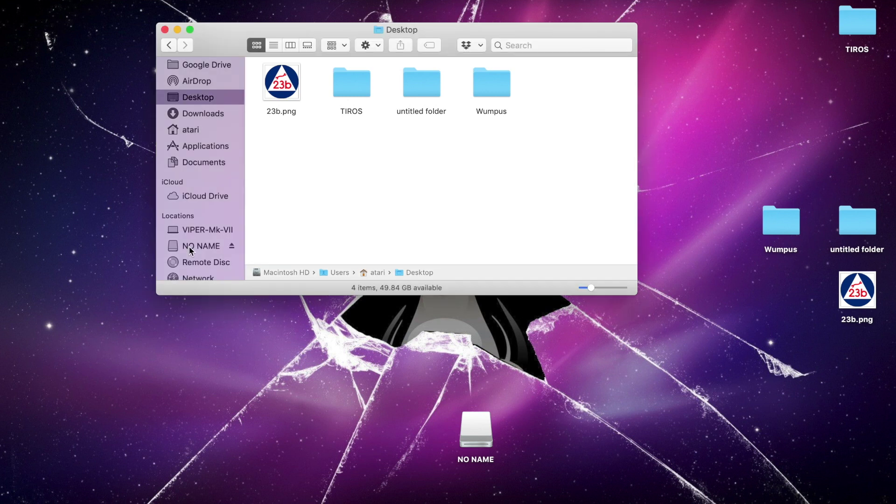
{"action": "left_click", "coordinate": [189, 246]}
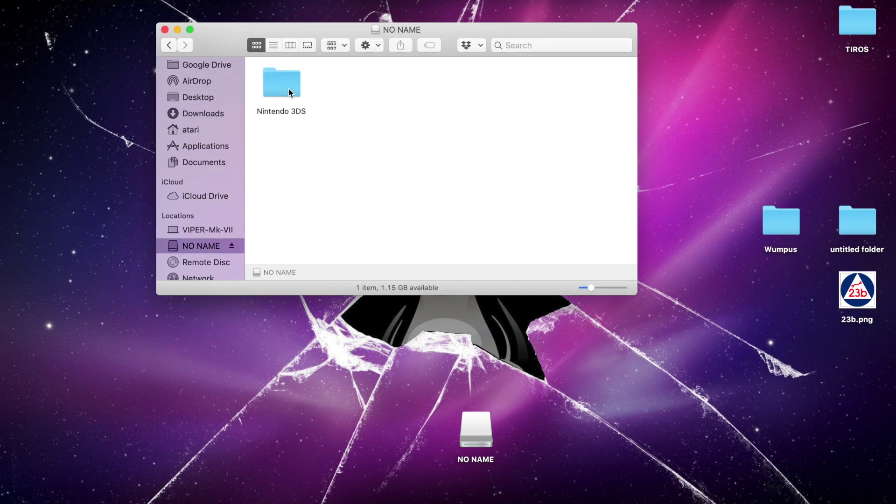
{"action": "left_click_drag", "start_coordinate": [286, 89], "coordinate": [725, 85]}
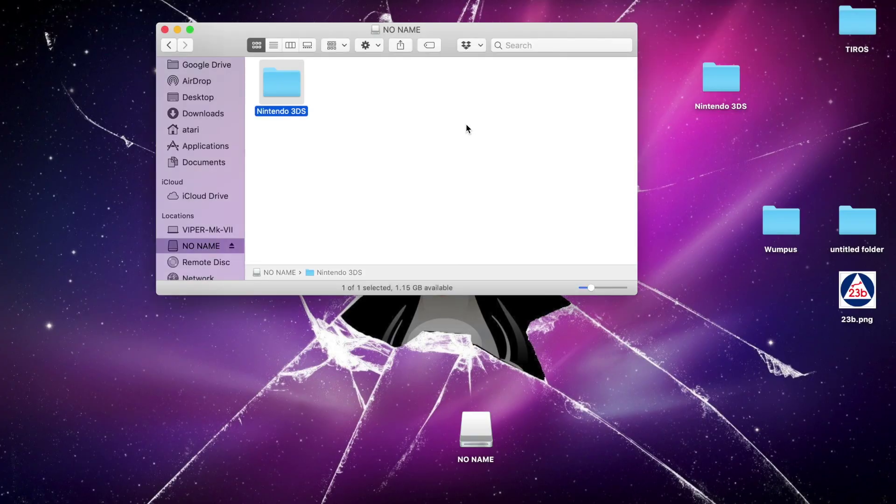
{"action": "left_click", "coordinate": [235, 246]}
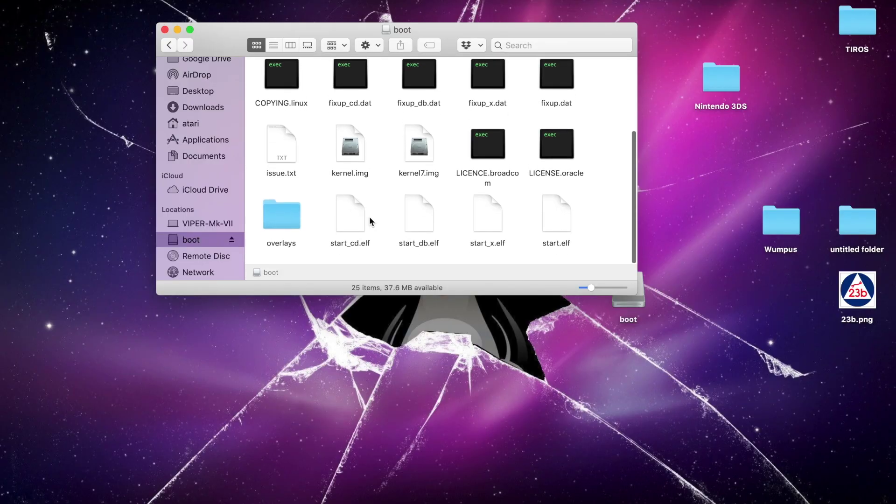
Bring up Launchpad showing the Mac's installed applications.
{"action": "scroll", "coordinate": [389, 219], "scroll_direction": "up", "scroll_amount": 3}
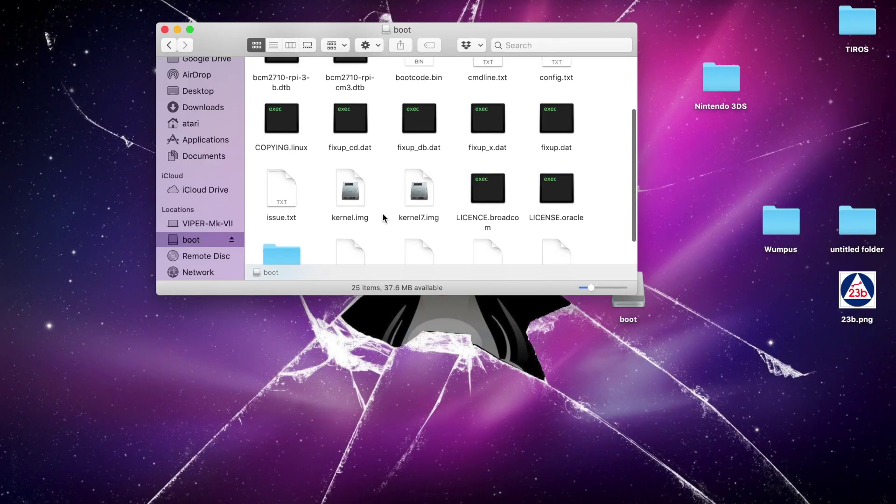
{"action": "scroll", "coordinate": [384, 218], "scroll_direction": "up", "scroll_amount": 3}
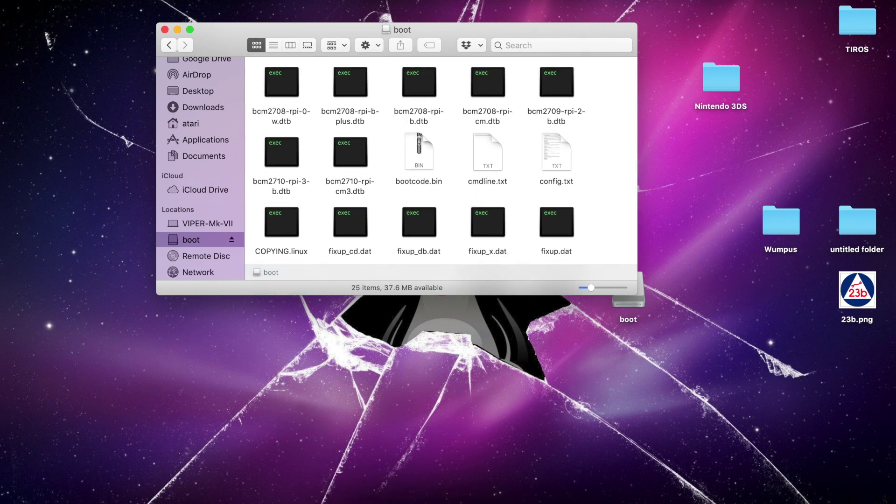
{"action": "left_click", "coordinate": [354, 498]}
Launch Disk Utility from Launchpad's Other group.
{"action": "left_click", "coordinate": [552, 429]}
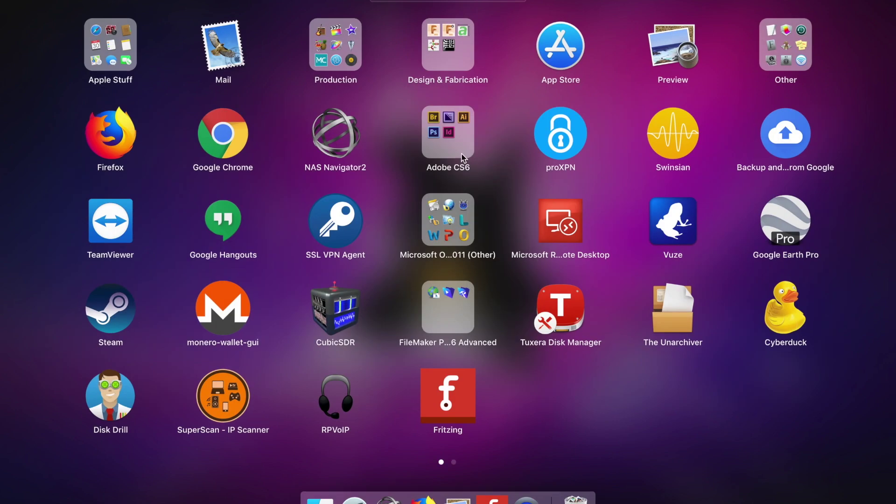
{"action": "left_click", "coordinate": [785, 51]}
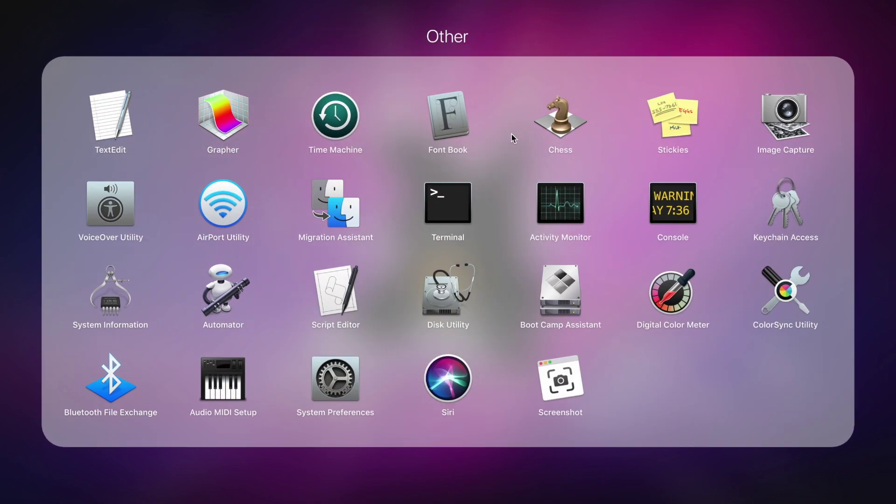
{"action": "left_click", "coordinate": [434, 297]}
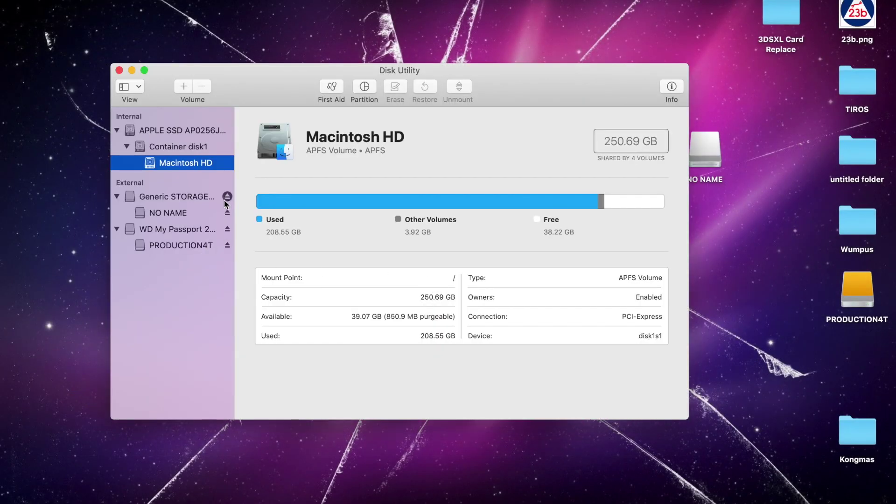
Erase the external Generic STORAGE SD card as MS-DOS (FAT).
{"action": "left_click", "coordinate": [198, 198]}
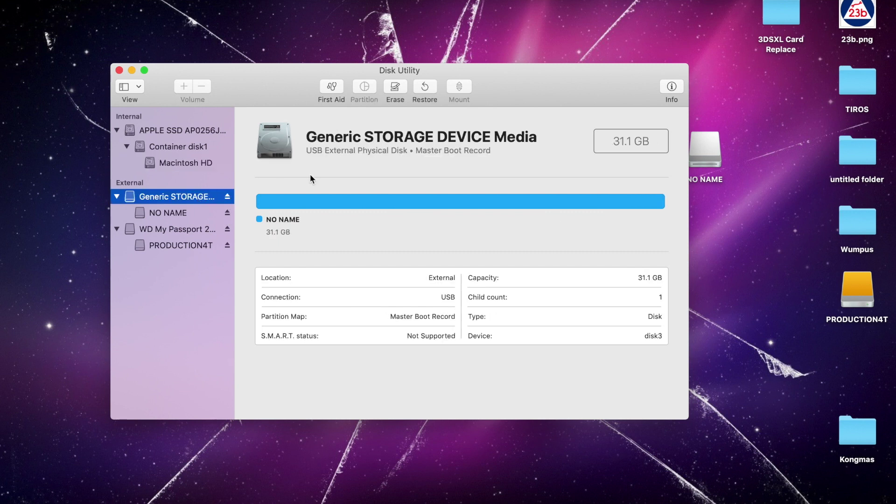
{"action": "left_click", "coordinate": [395, 89]}
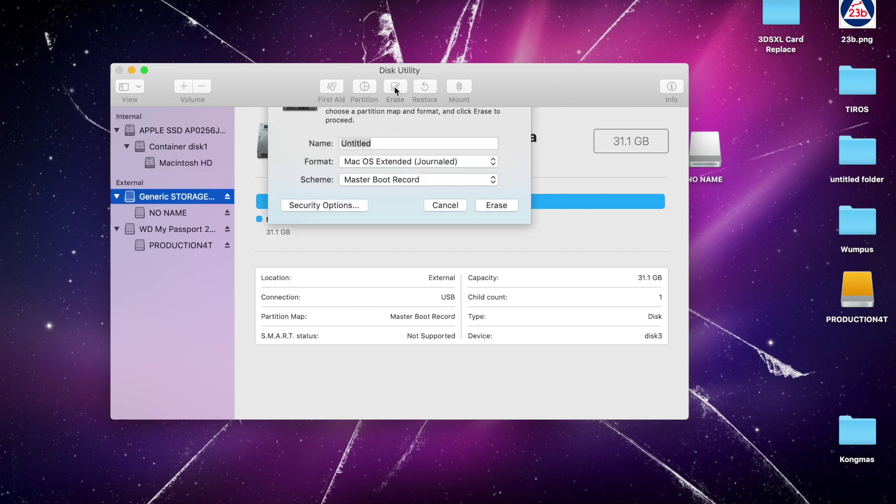
{"action": "left_click", "coordinate": [402, 211]}
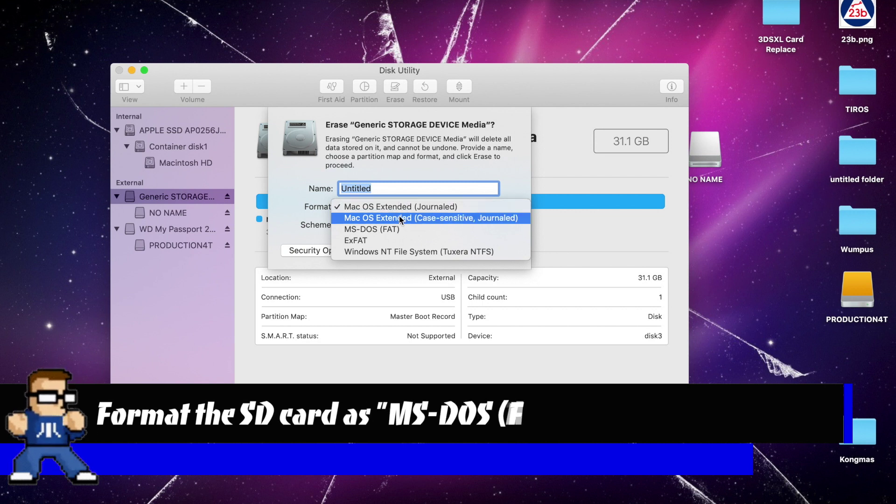
{"action": "left_click", "coordinate": [387, 228]}
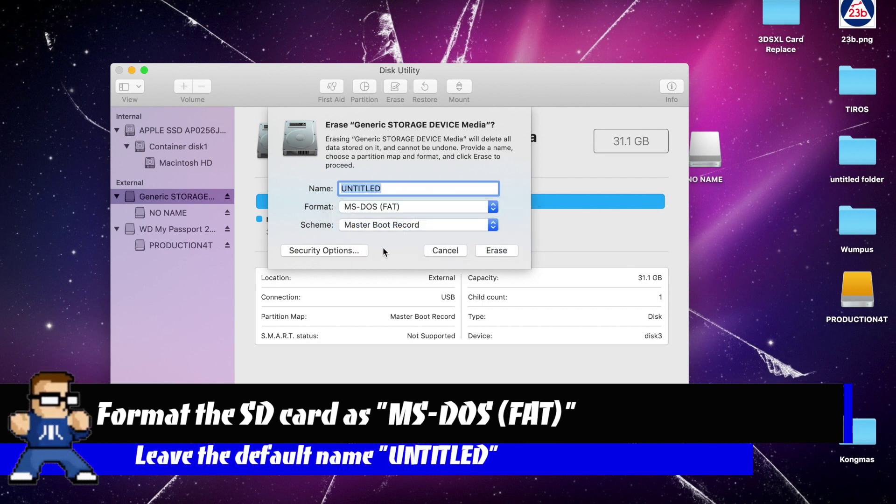
{"action": "left_click", "coordinate": [491, 251]}
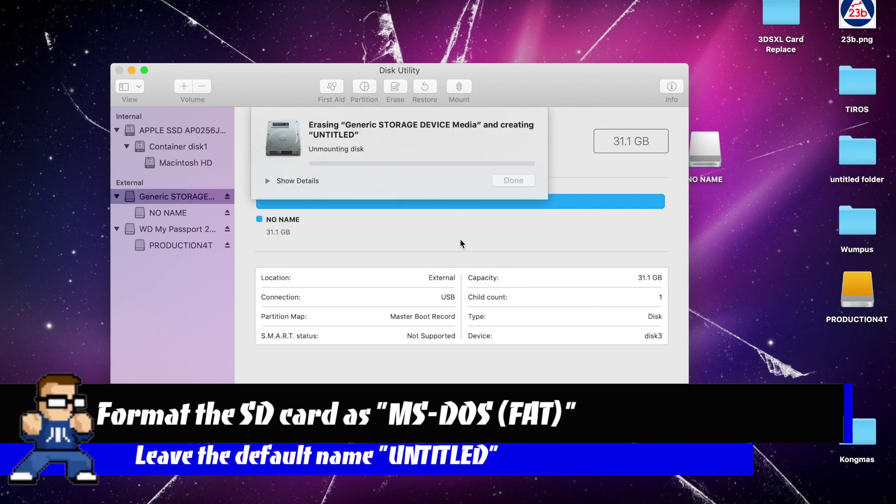
{"action": "left_click", "coordinate": [518, 185]}
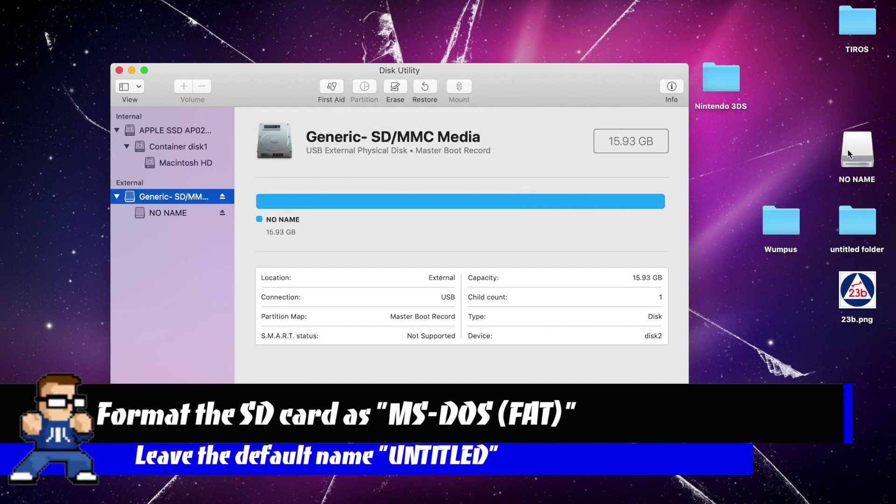
Copy the Nintendo 3DS folder onto the new NO NAME card, eject it, and close Disk Utility.
{"action": "left_click", "coordinate": [863, 149]}
{"action": "double_click", "coordinate": [862, 150]}
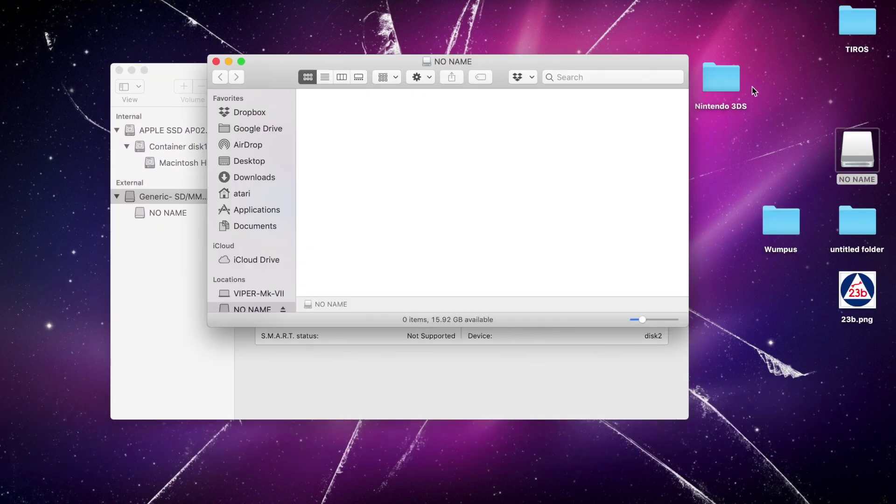
{"action": "left_click_drag", "start_coordinate": [727, 74], "coordinate": [391, 160]}
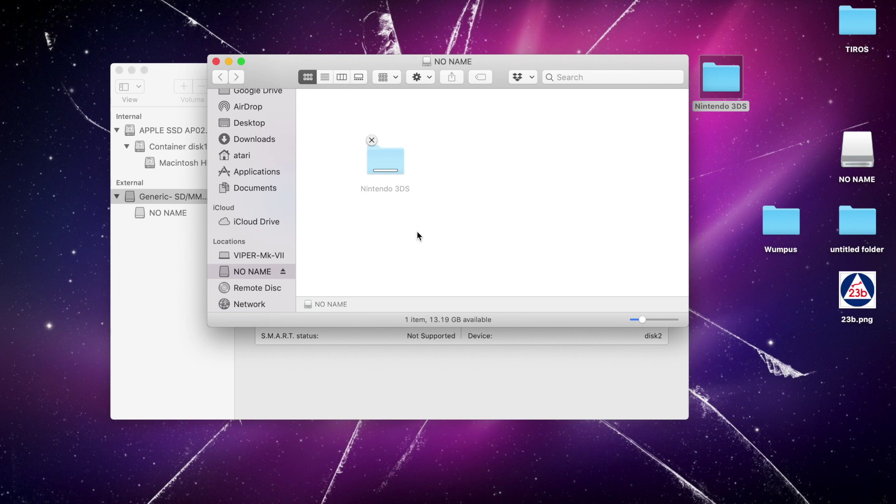
{"action": "left_click", "coordinate": [283, 272]}
{"action": "left_click", "coordinate": [120, 71]}
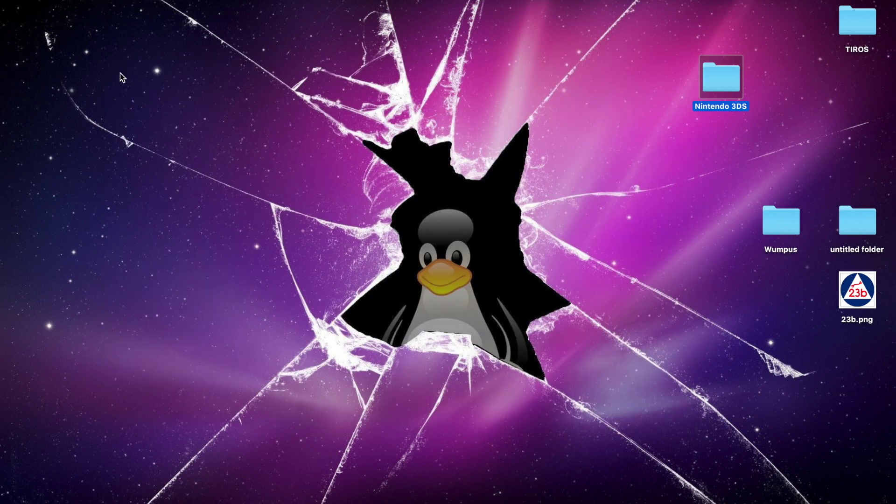